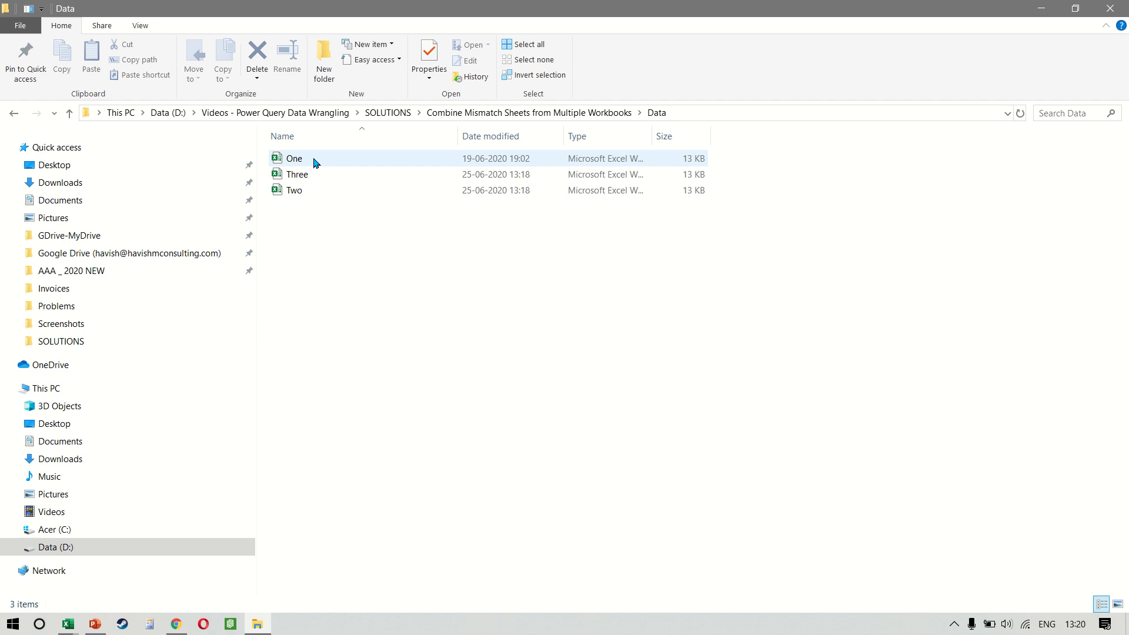
Step: Inspect the sheet and table in workbook One from the Data folder, and open workbook Three
double_click(316, 163)
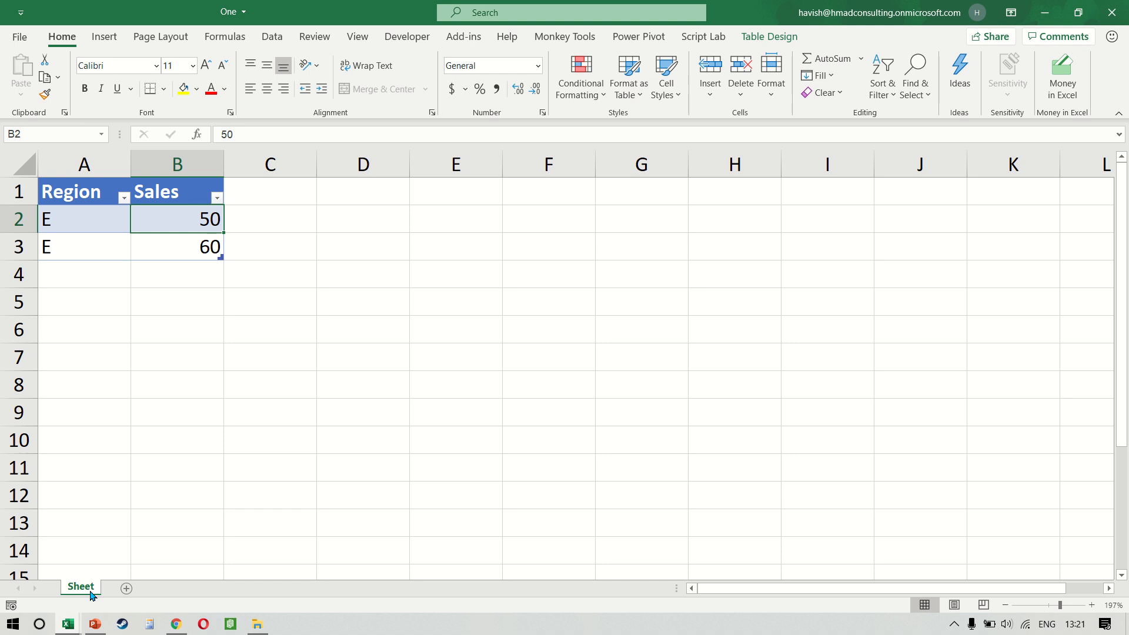
left_click(1119, 13)
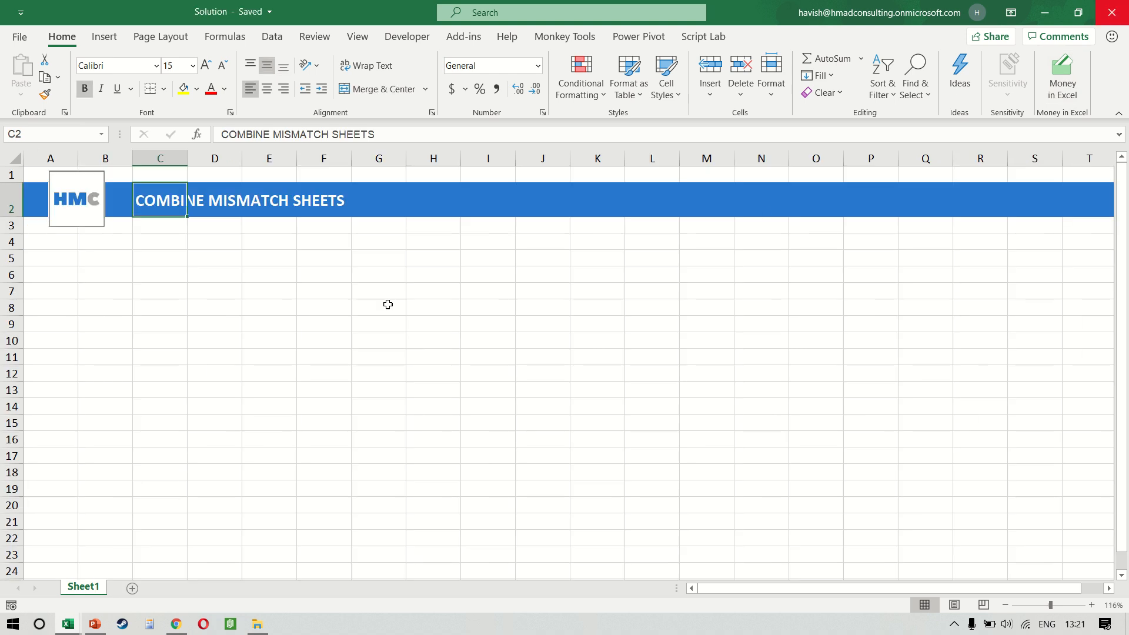
key("alt+Tab")
key("Down")
key("alt+Tab")
Step: Launch Epic Pen and move its annotation toolbar away from the worksheet data
key("super")
type("epic")
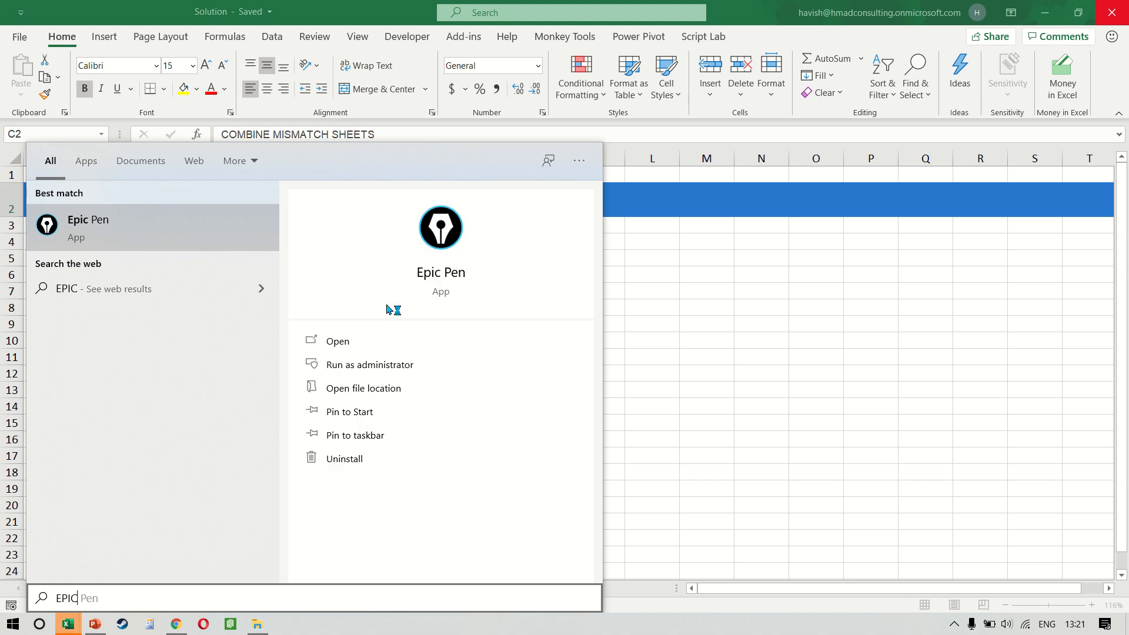
key("Return")
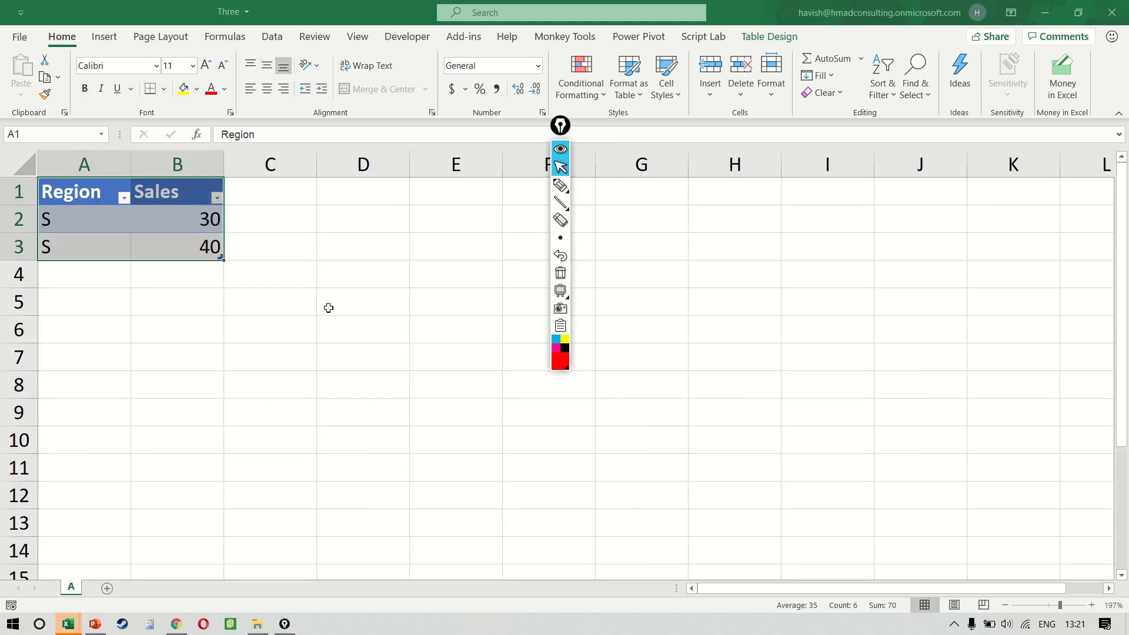
left_click_drag(564, 135, 1105, 393)
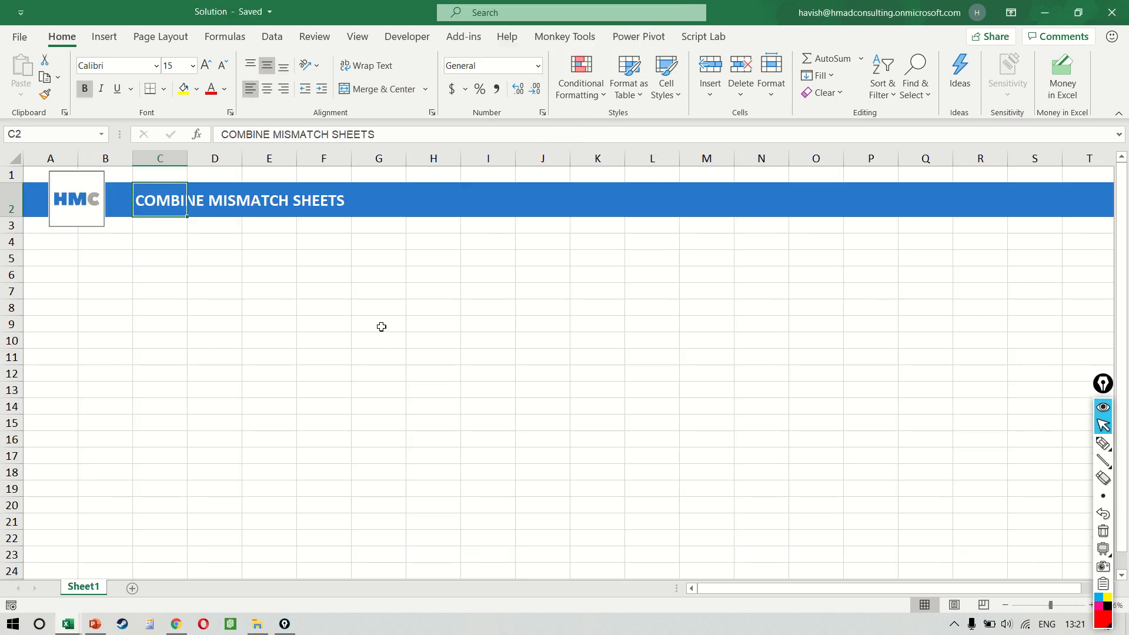
Step: Inspect the sheet name and table in workbook Two from the Data folder, and close the workbook
key("alt+Tab")
key("alt+Tab")
key("alt+Tab")
key("alt+Tab")
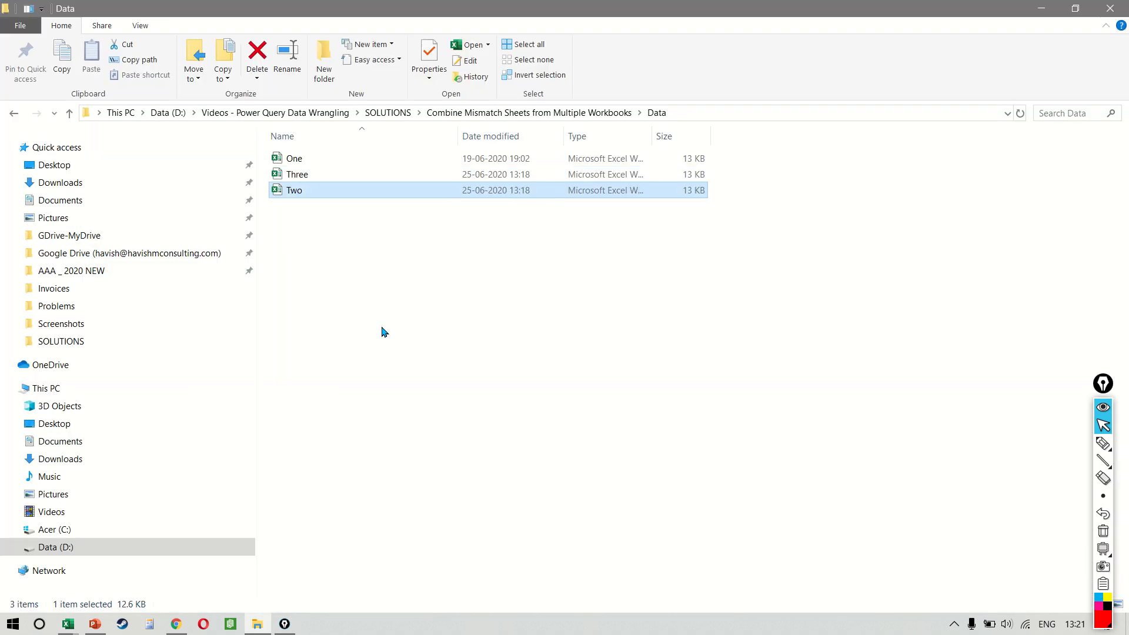
key("alt+Tab")
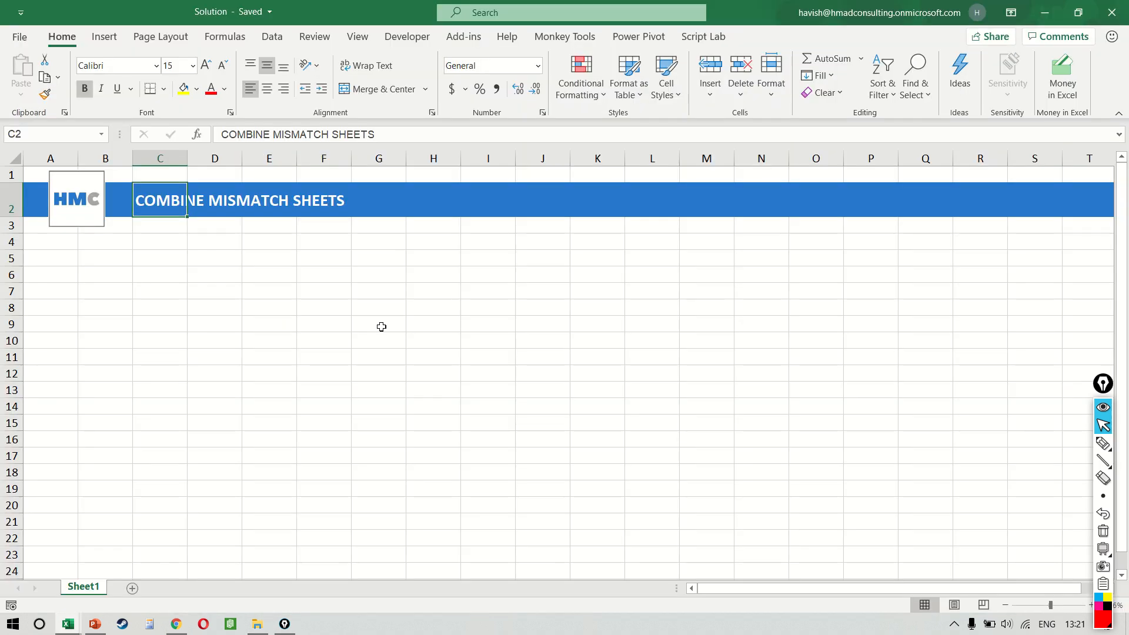
key("alt+Tab")
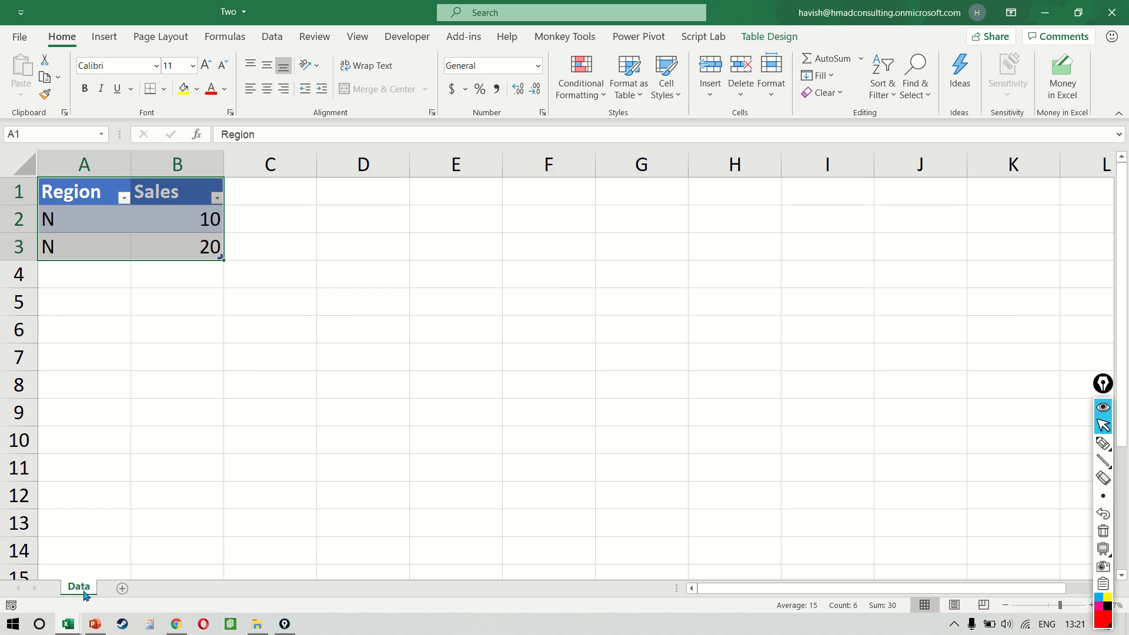
left_click(1111, 12)
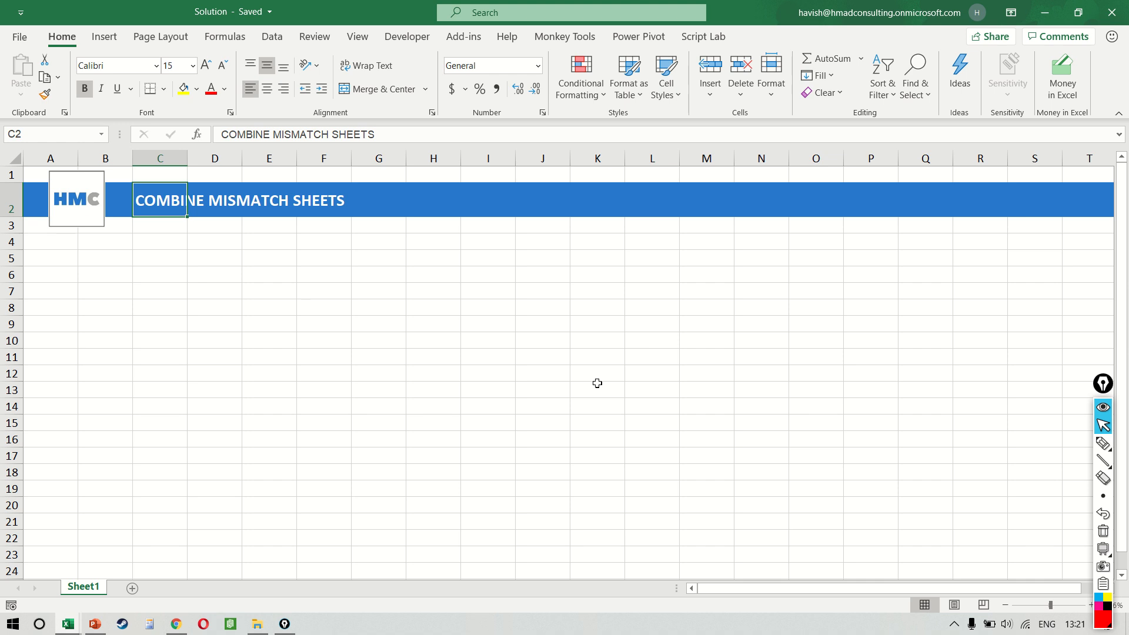
Step: Import data from the folder D:\Videos - Power Query Data Wrangling\SOLUTIONS\Combine Mismatch Sheets from Multiple Workbooks\Data, with cell C4 of the Solution workbook selected
left_click(156, 243)
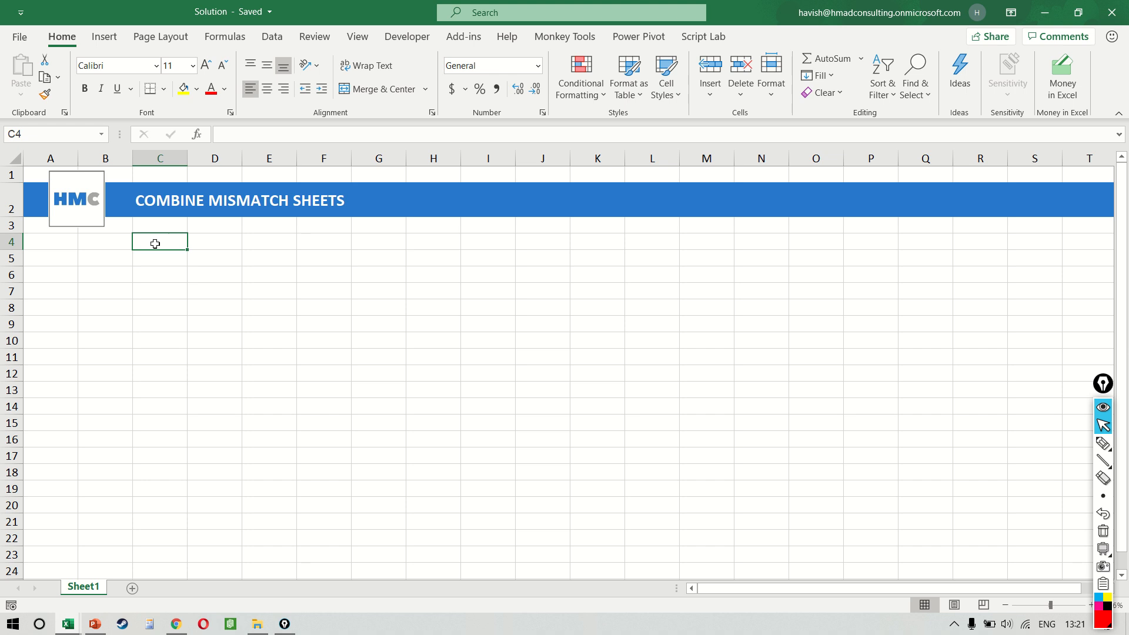
left_click(272, 37)
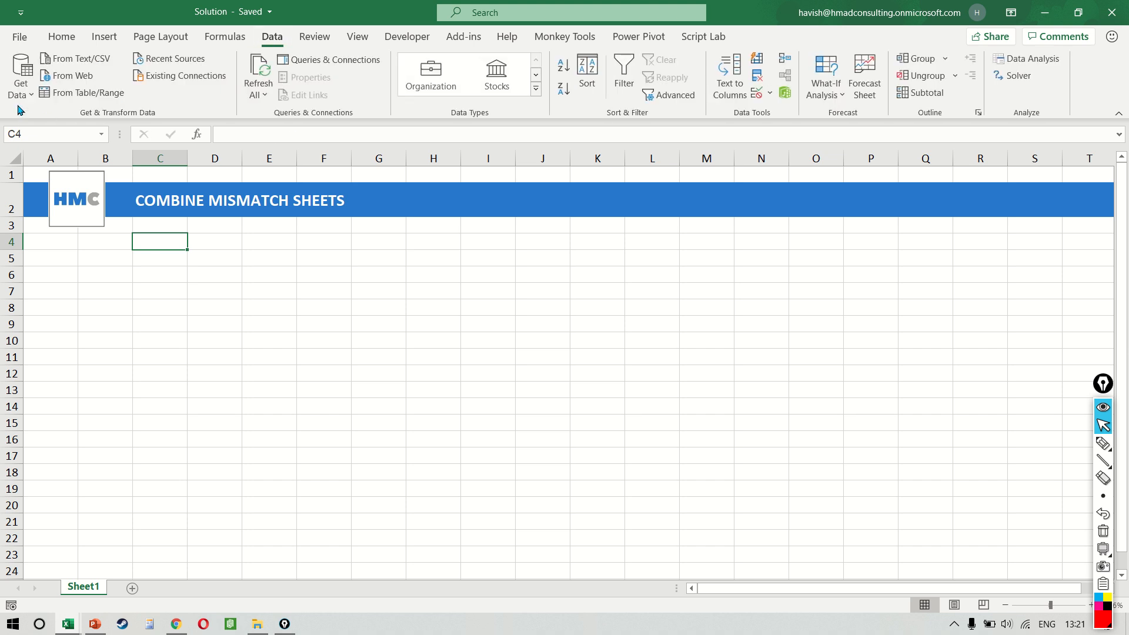
left_click(20, 82)
mouse_move(115, 113)
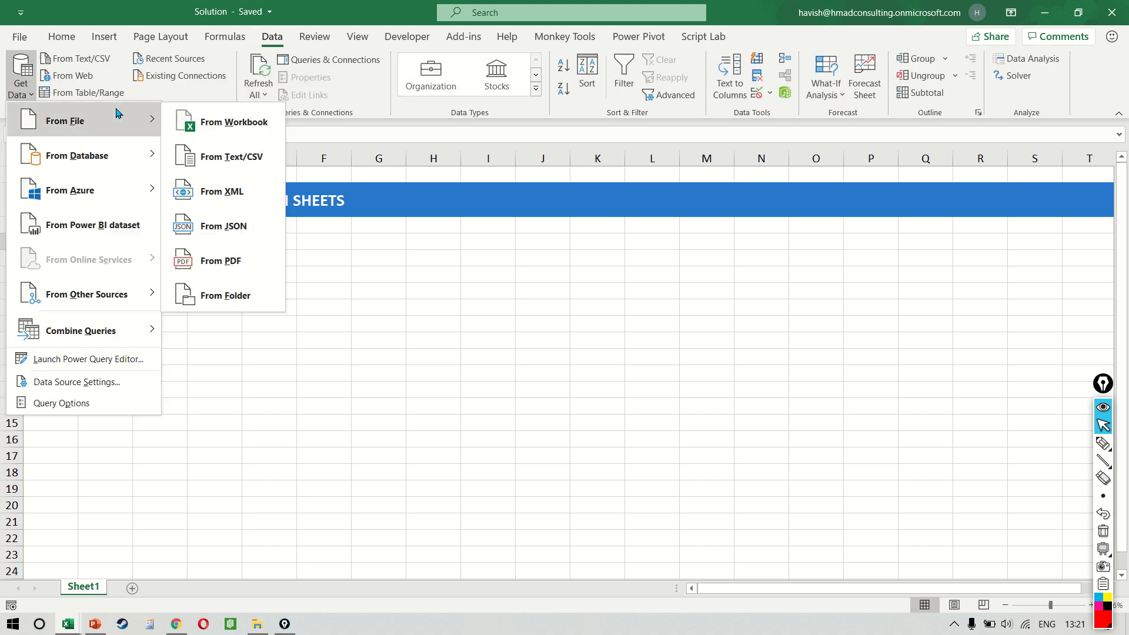
left_click(219, 299)
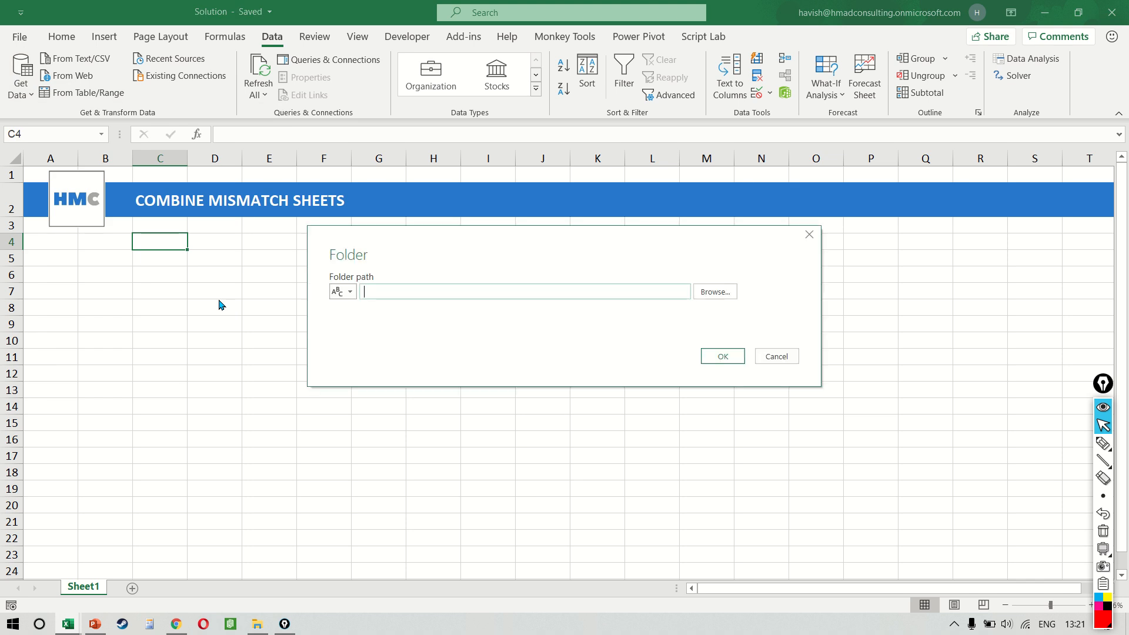
key("alt+Tab")
key("alt+d")
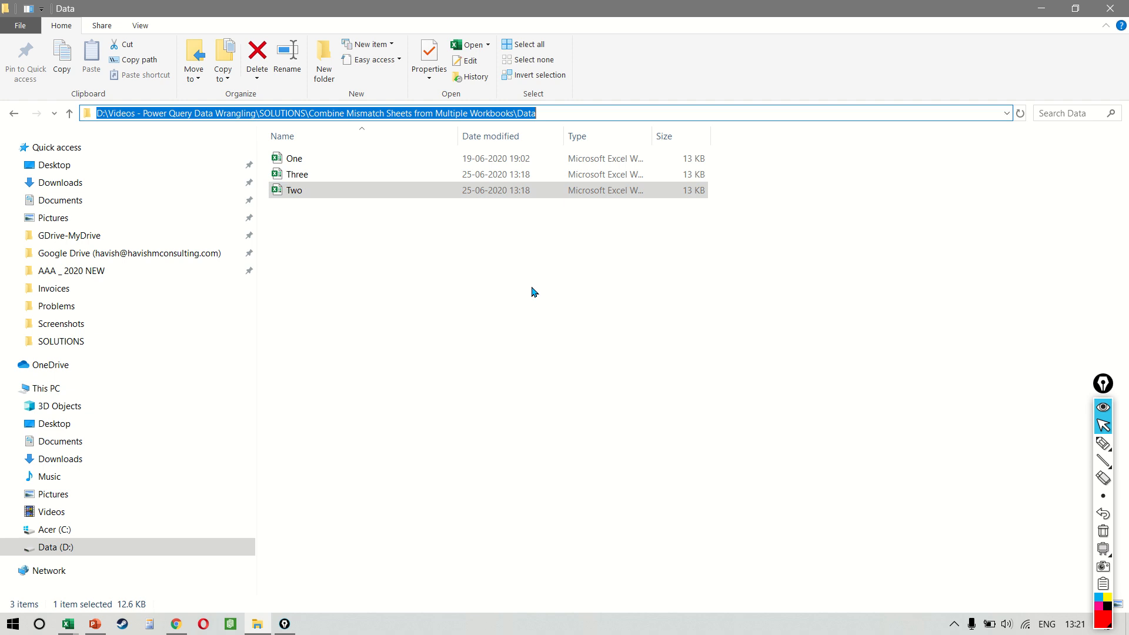
key("alt+Tab")
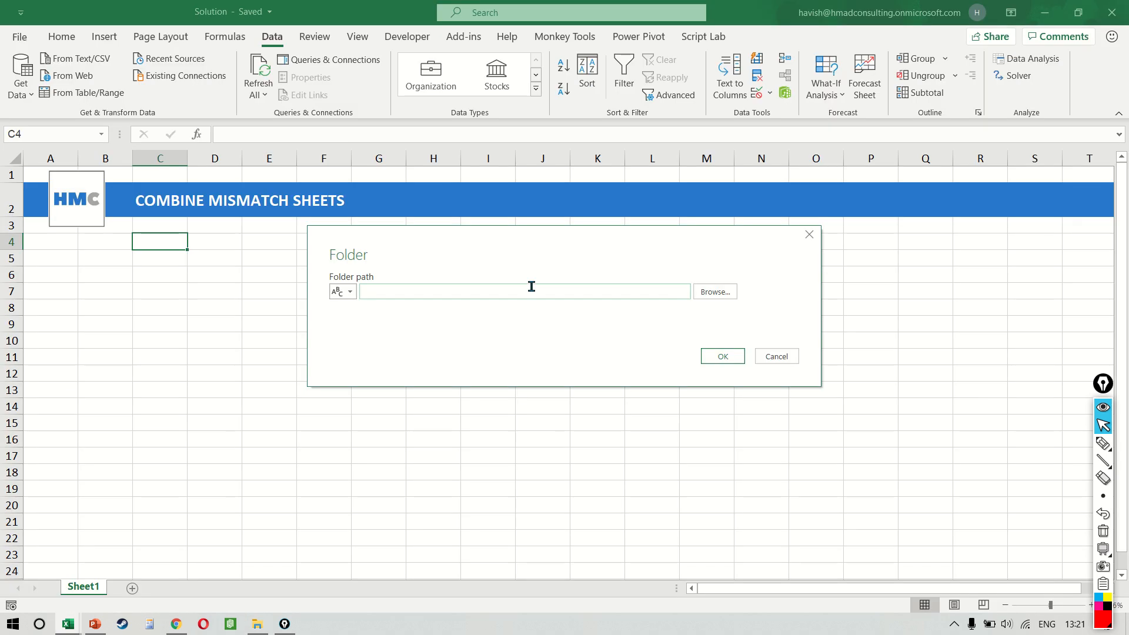
key("ctrl+v")
left_click(721, 356)
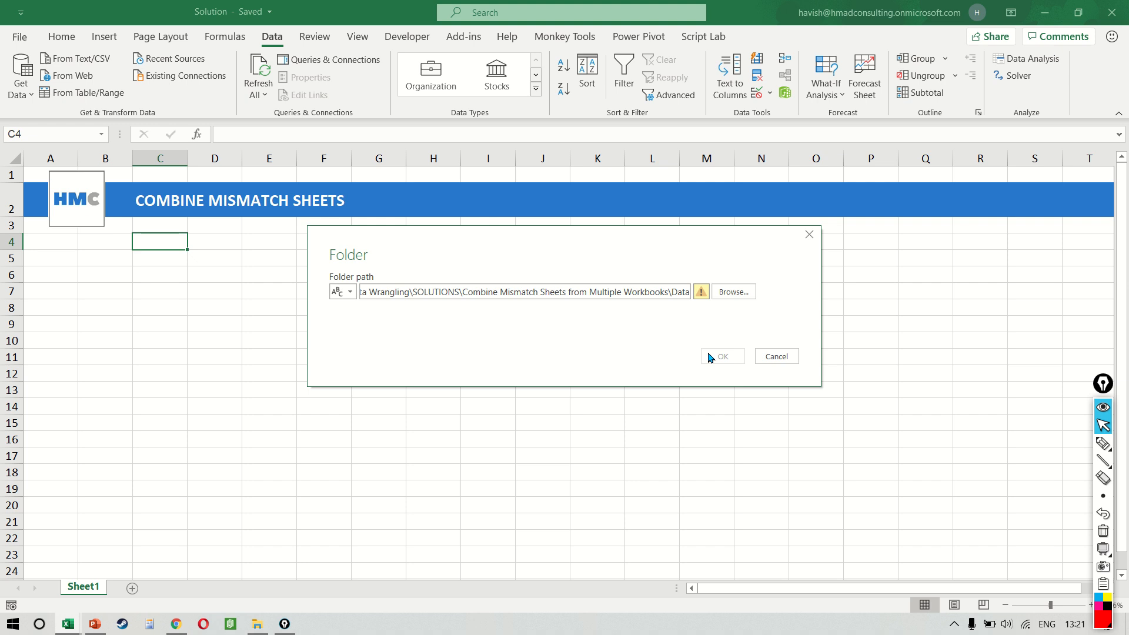
left_click(649, 290)
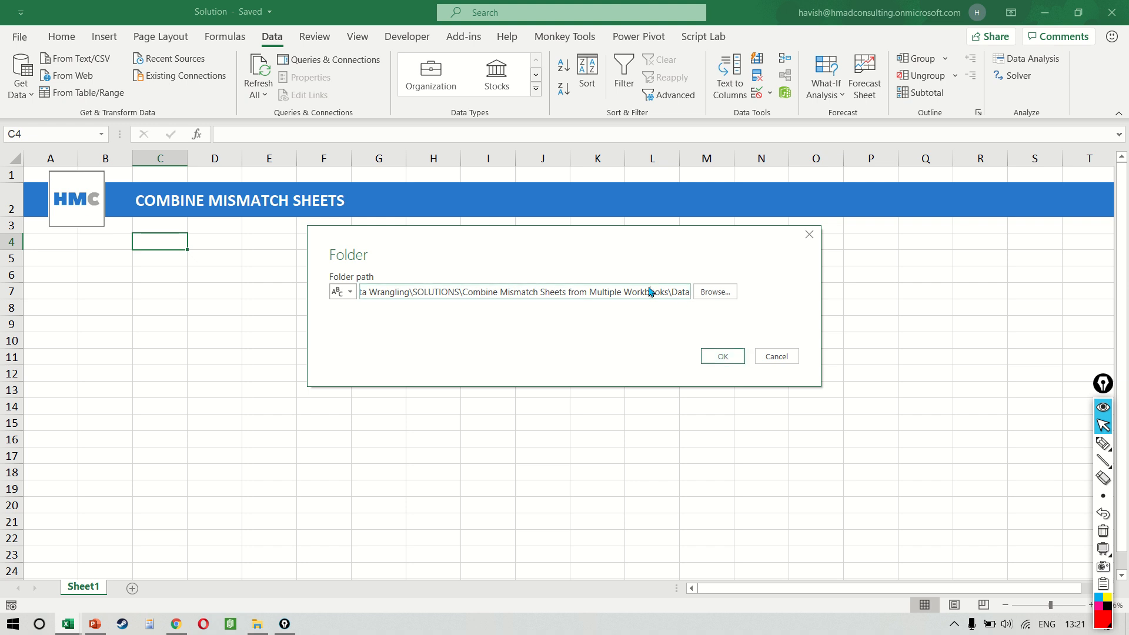
left_click(723, 357)
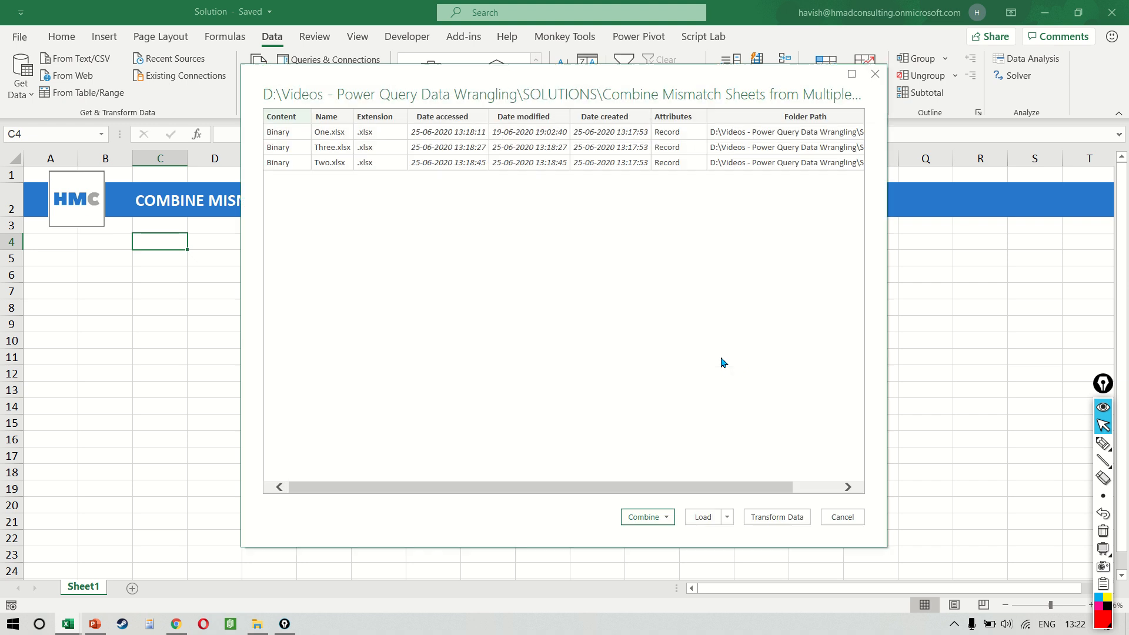
Step: Choose to combine and transform the folder's files, and preview the Sheet object of the first file
left_click(657, 523)
left_click(652, 533)
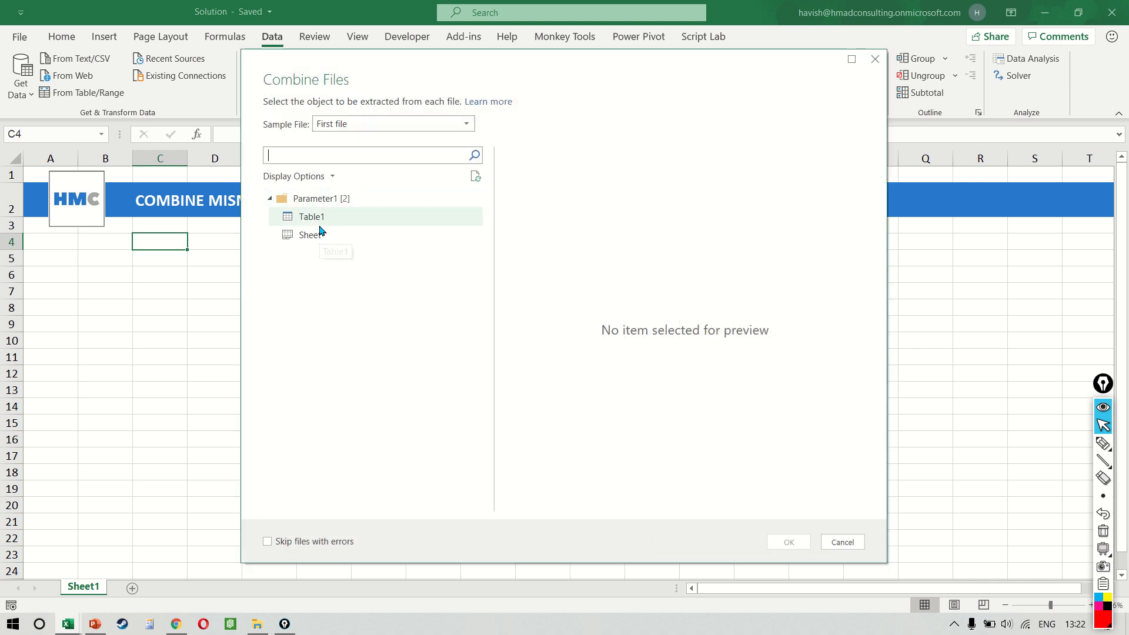
left_click(344, 237)
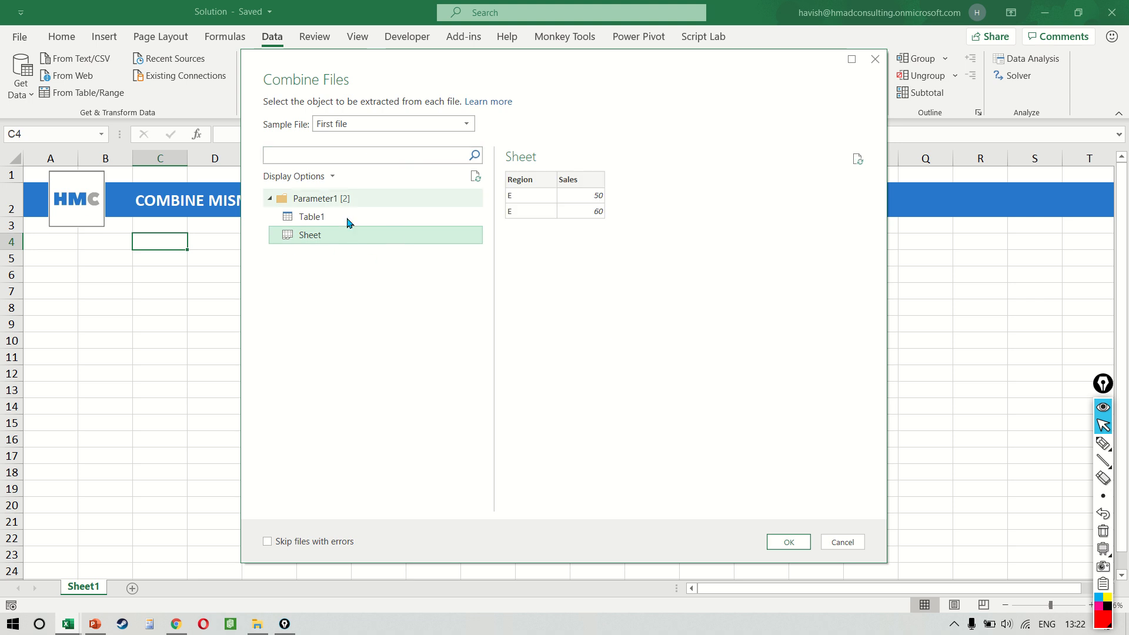
Step: Check which objects Three.xlsx and Two.xlsx offer by using each as the sample file
left_click(431, 123)
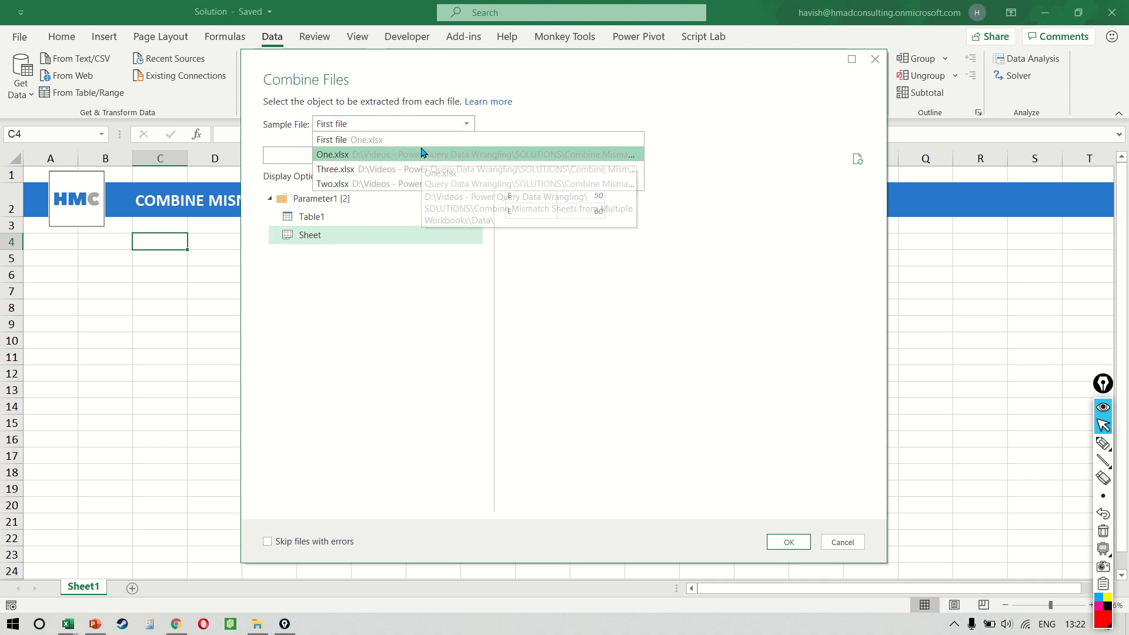
left_click(421, 169)
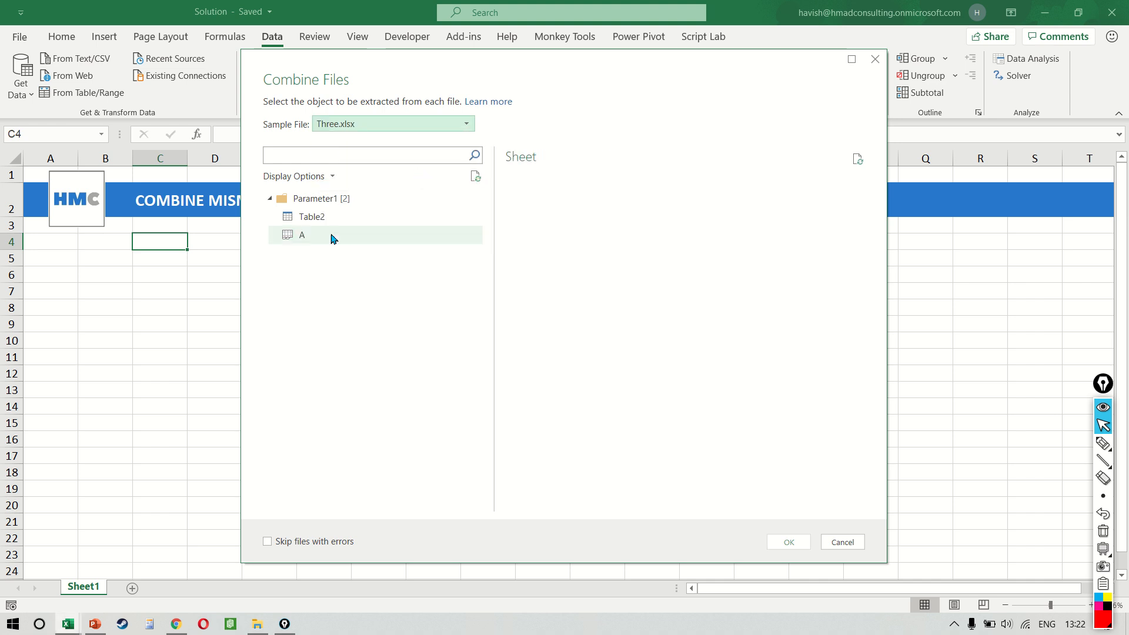
left_click(420, 124)
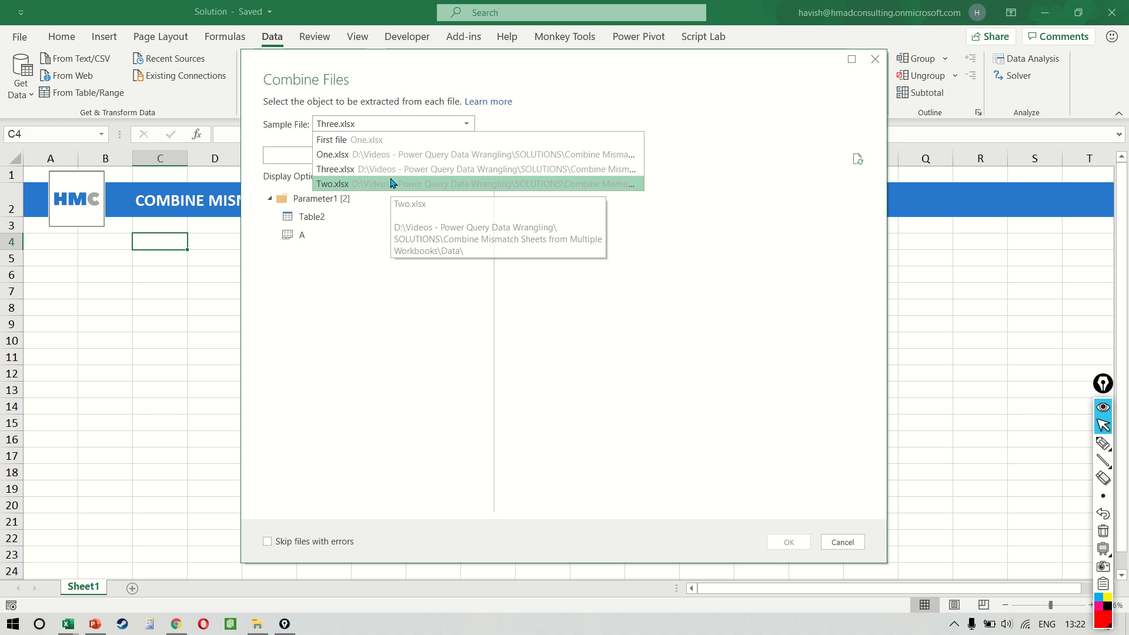
left_click(418, 182)
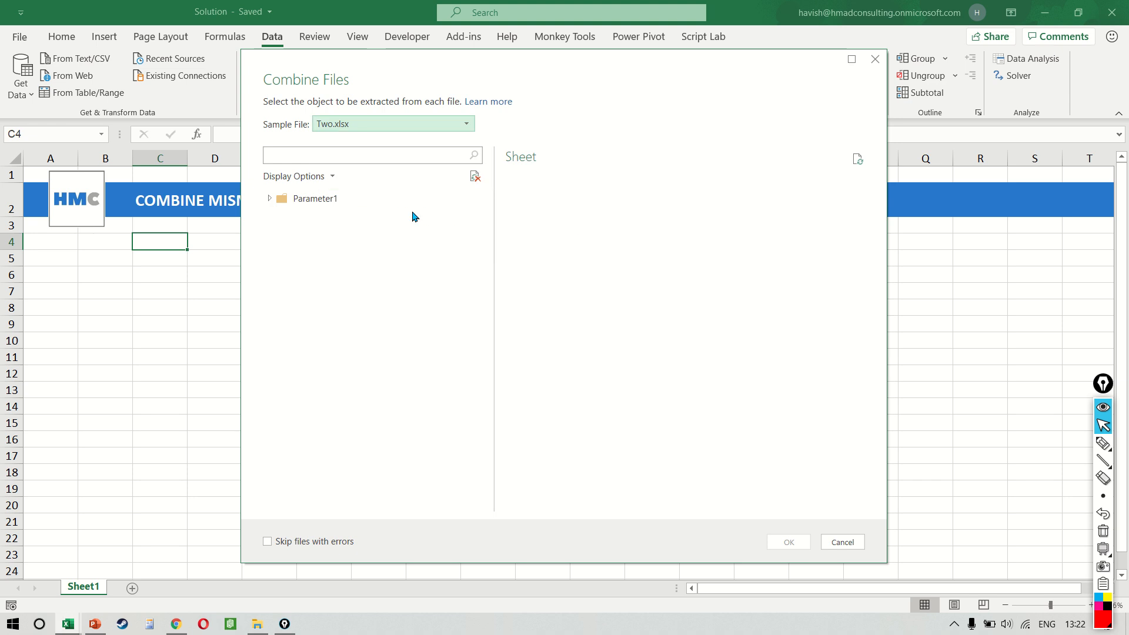
Step: Set the sample file back to First file and combine the files using its Sheet object
left_click(421, 124)
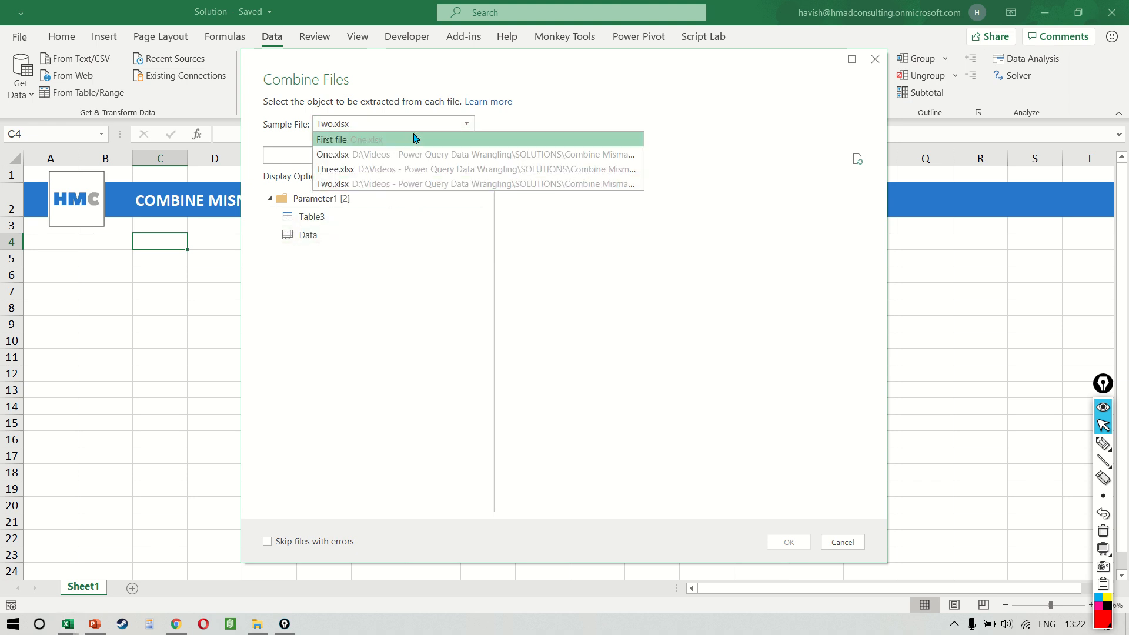
left_click(414, 137)
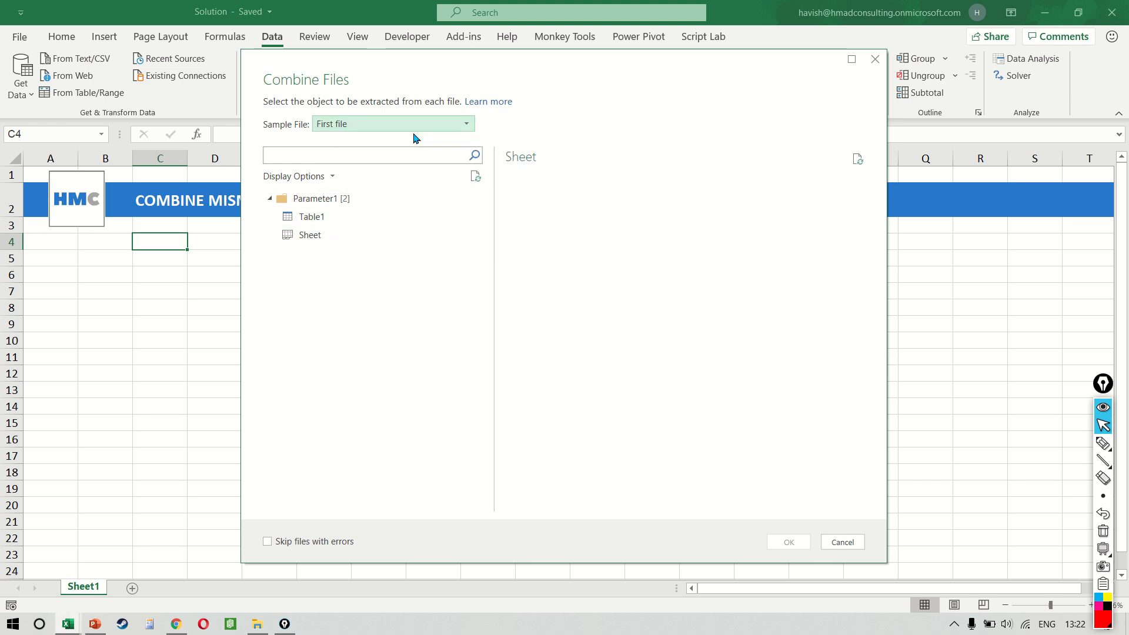
left_click(349, 237)
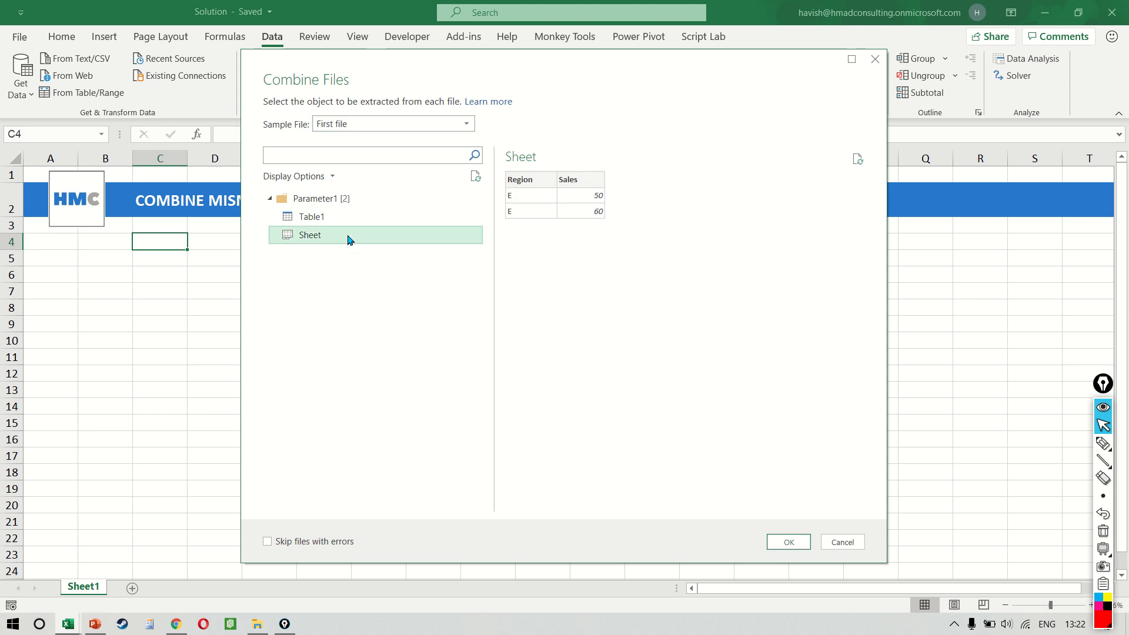
left_click(788, 541)
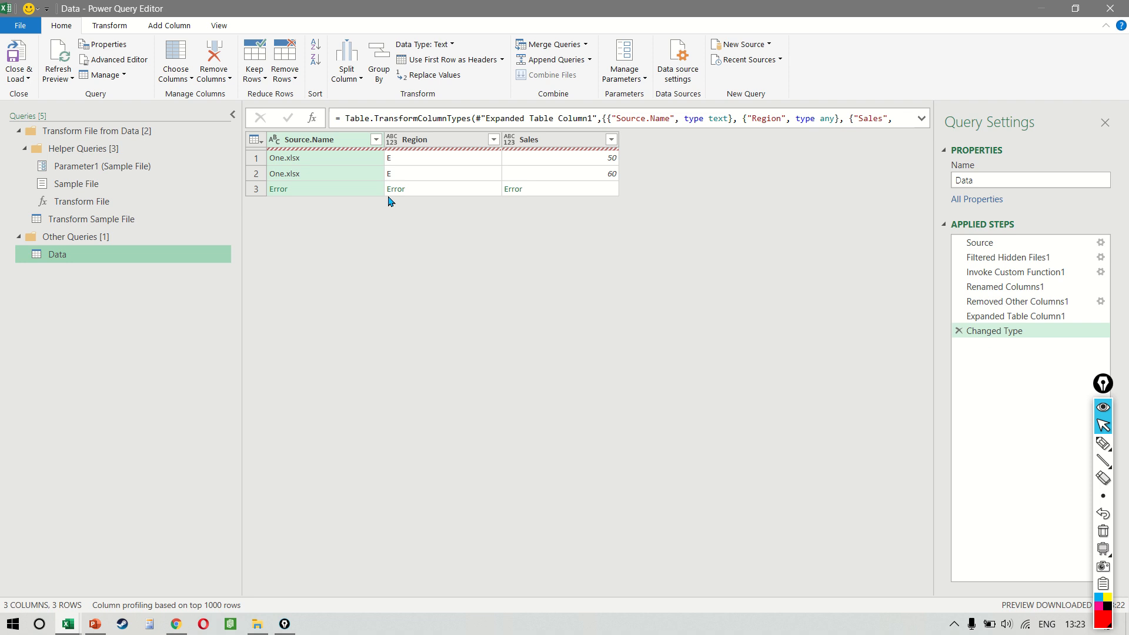
Step: Examine the Source step and the Navigation step's formula in the Transform Sample File query
left_click(112, 225)
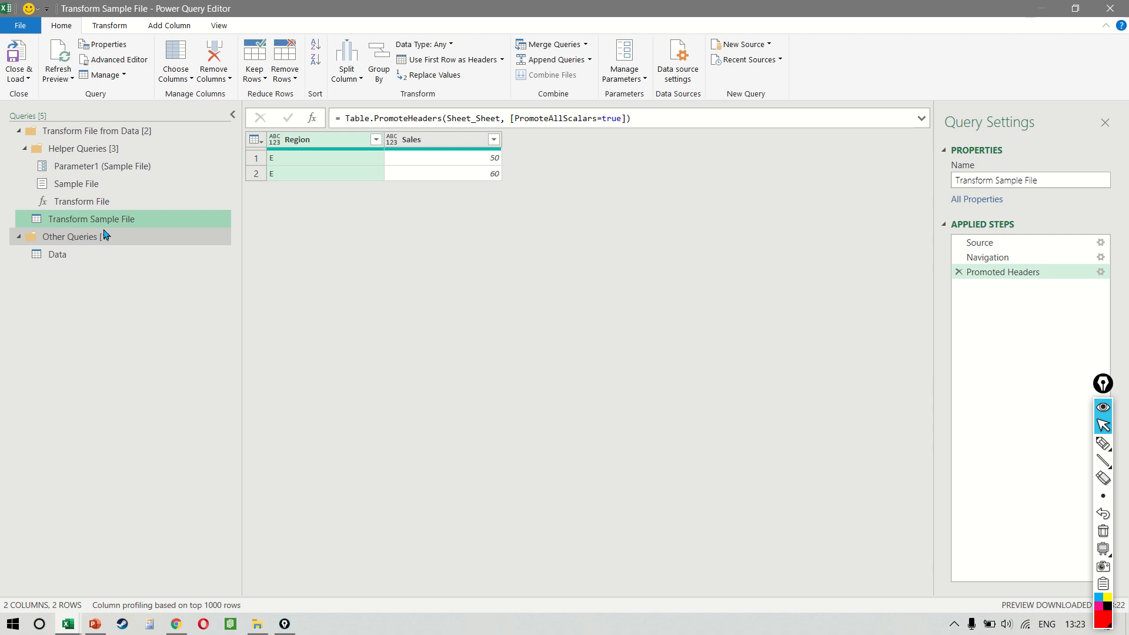
left_click(1019, 245)
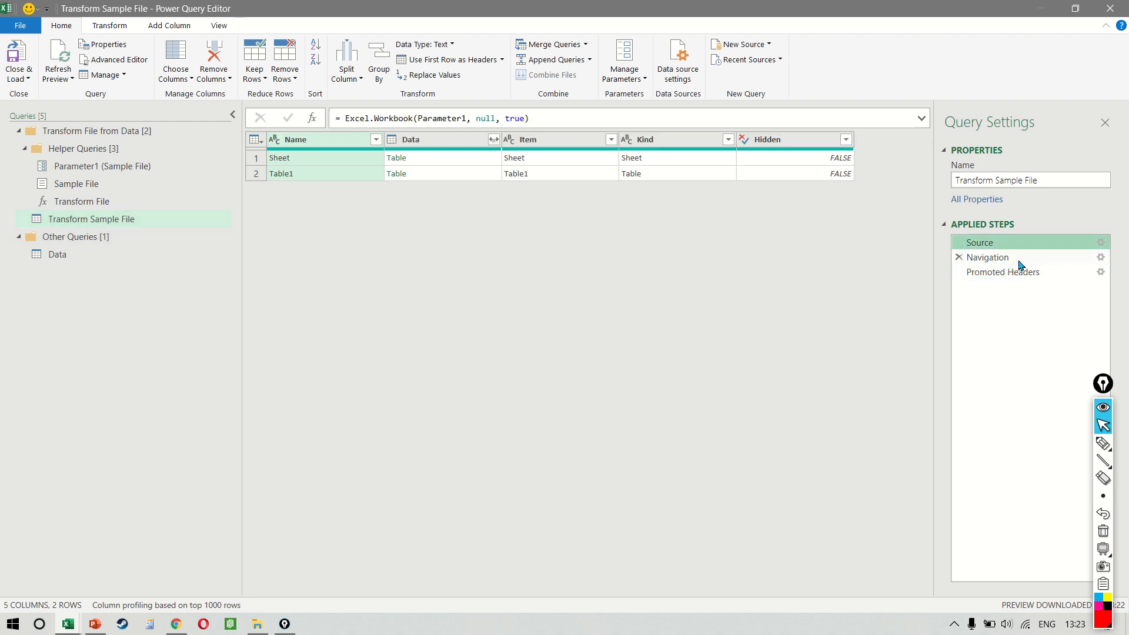
left_click(1019, 261)
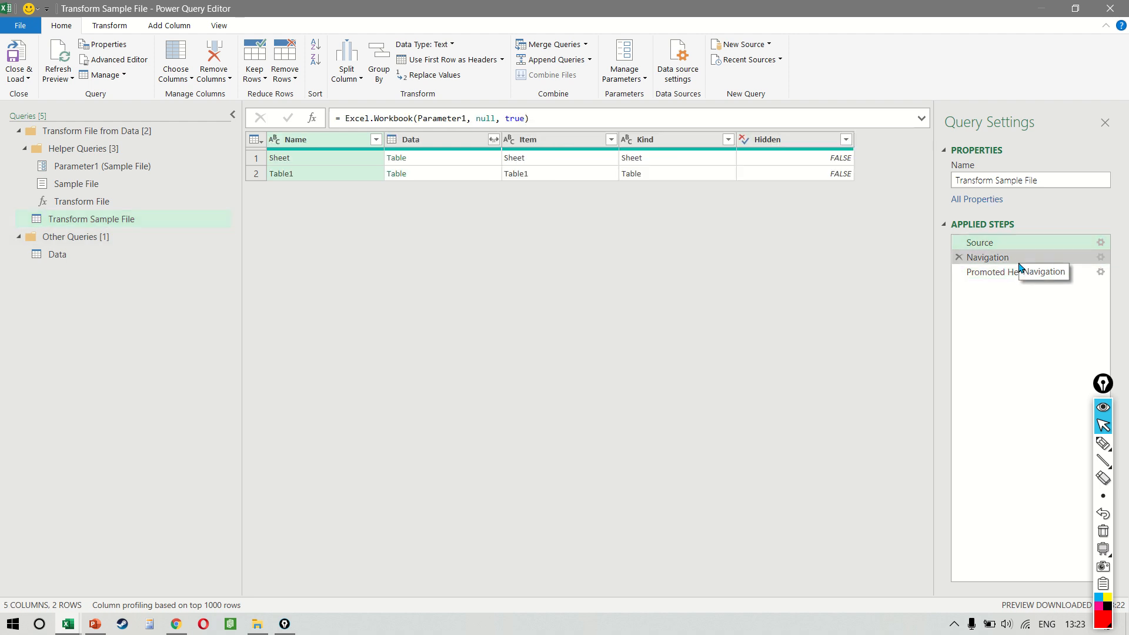
double_click(419, 118)
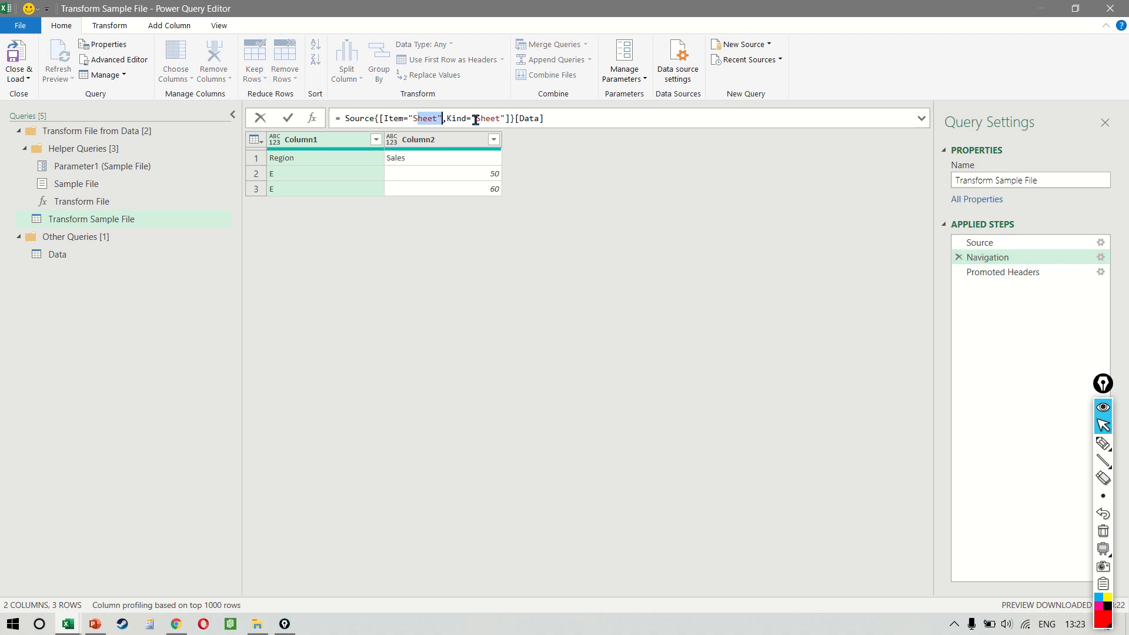
left_click_drag(474, 118, 500, 119)
Step: Replace the Item and Kind lookup inside the braces of the Navigation step's formula with index 0, and view the Promoted Headers step
left_click(414, 118)
double_click(414, 118)
key("Right")
key("Right")
key("Left")
key("Left")
key("Left")
key("Left")
key("Left")
key("Left")
key("Left")
key("shift+Right")
key("shift+Right")
key("shift+Right")
key("shift+Right")
key("shift+Right")
key("shift+Right")
key("shift+Right")
key("shift+Right")
key("shift+Right")
key("shift+Right")
key("shift+Right")
key("shift+Right")
key("shift+Right")
key("shift+Right")
key("shift+Right")
key("shift+Right")
key("shift+Right")
key("shift+Right")
key("shift+Right")
key("shift+Right")
key("shift+Left")
key("shift+Left")
key("Delete")
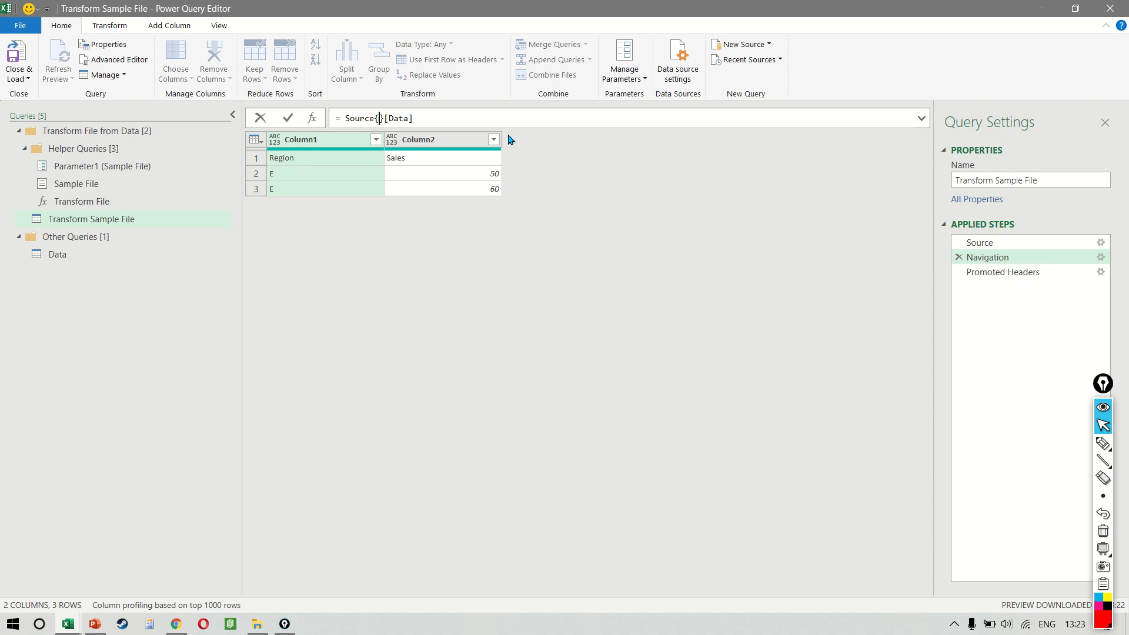
type("0")
left_click(999, 273)
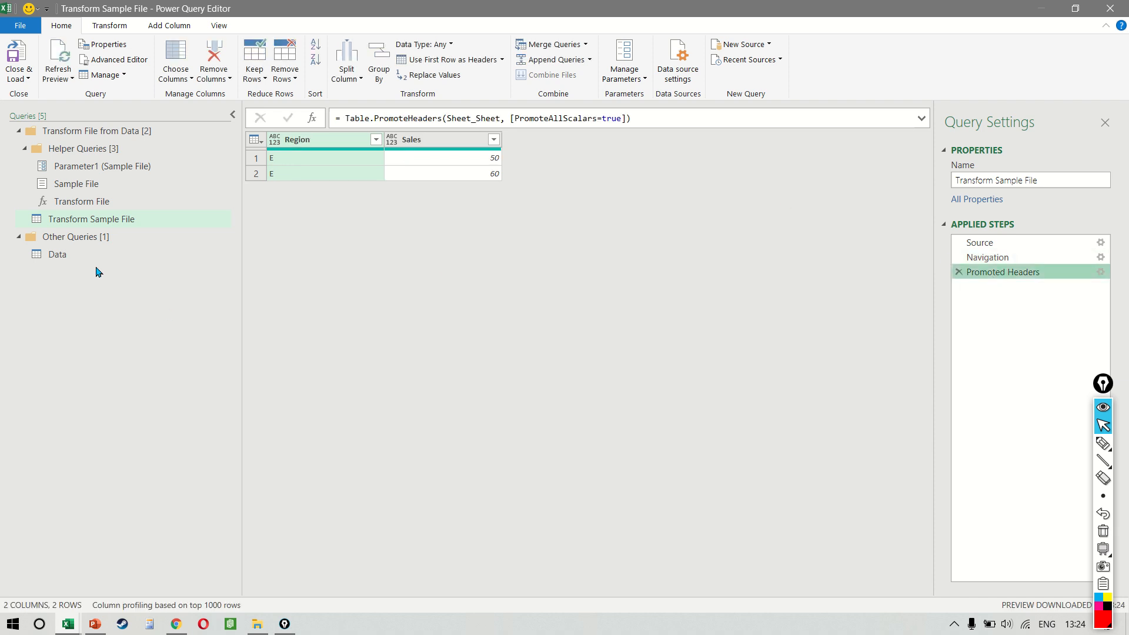
Step: Review the combined Data query and load it to a new worksheet as a table
left_click(81, 256)
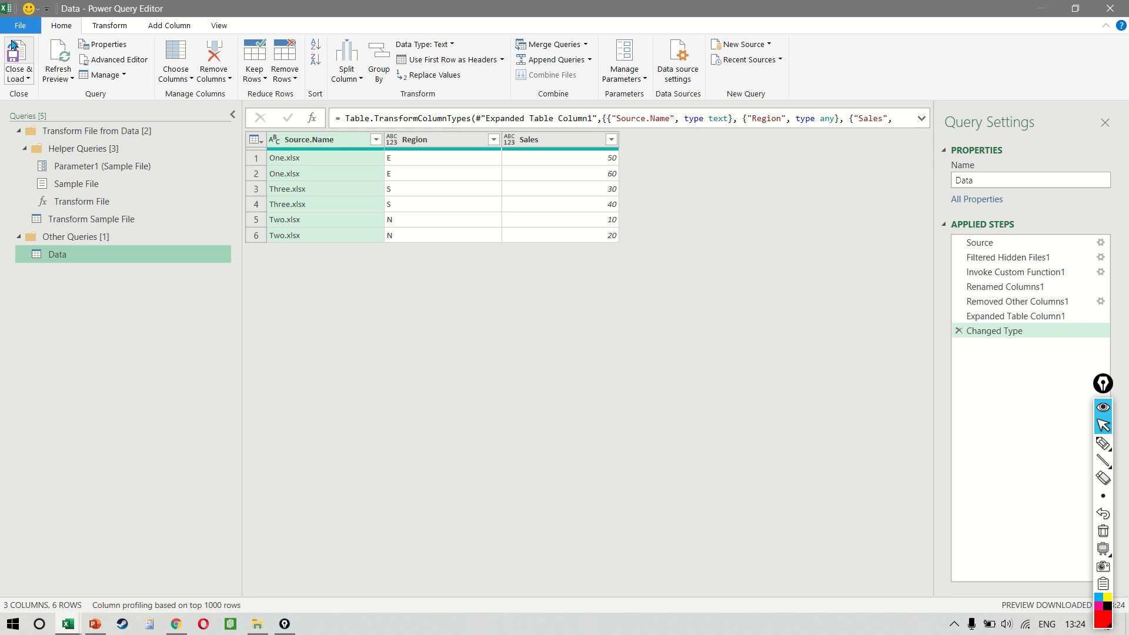
left_click(17, 58)
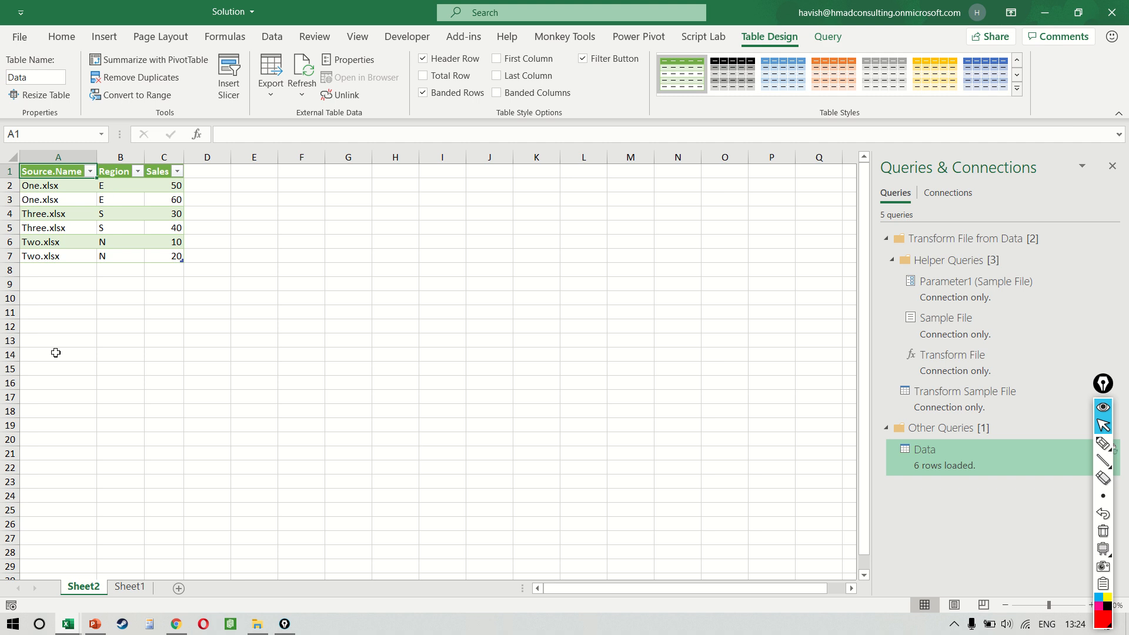
left_click(101, 229)
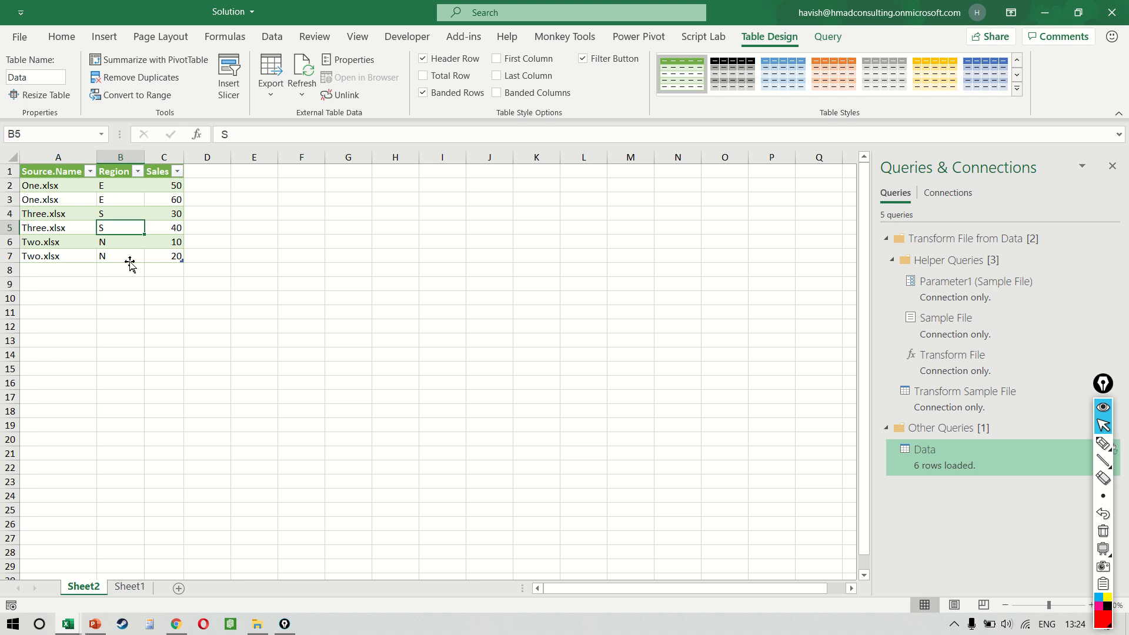